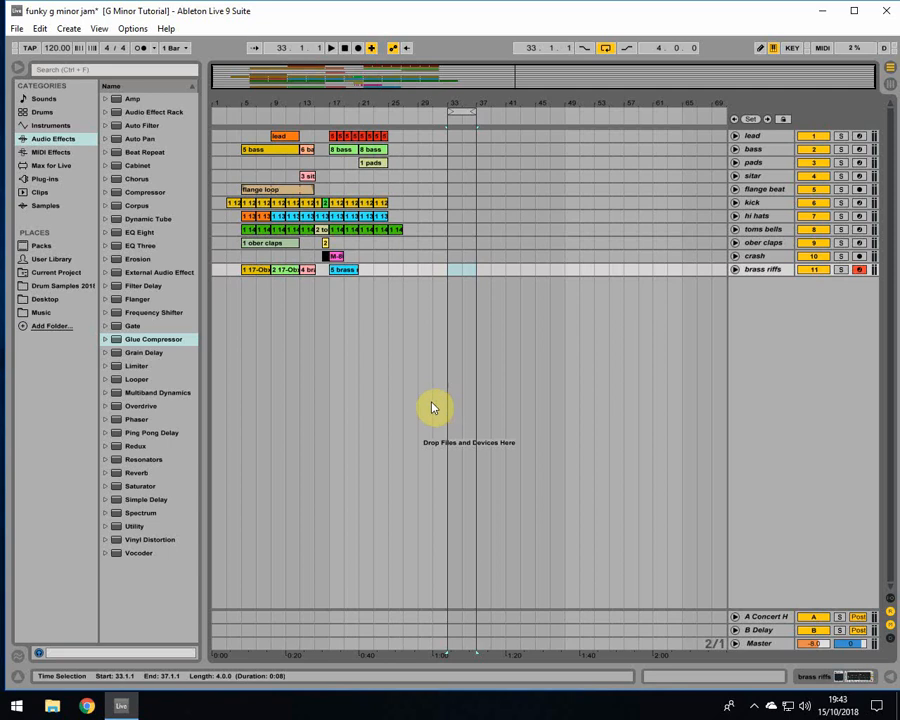
# Audition the arrangement by playing it from bar 9 and again from bar 17.
pyautogui.click(270, 167)
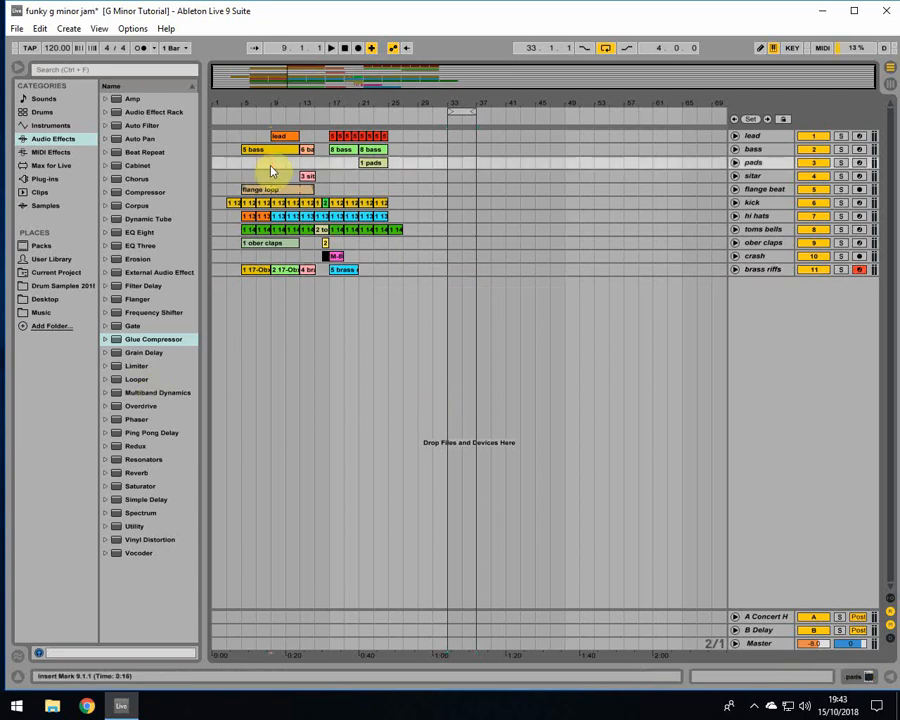
pyautogui.press('space')
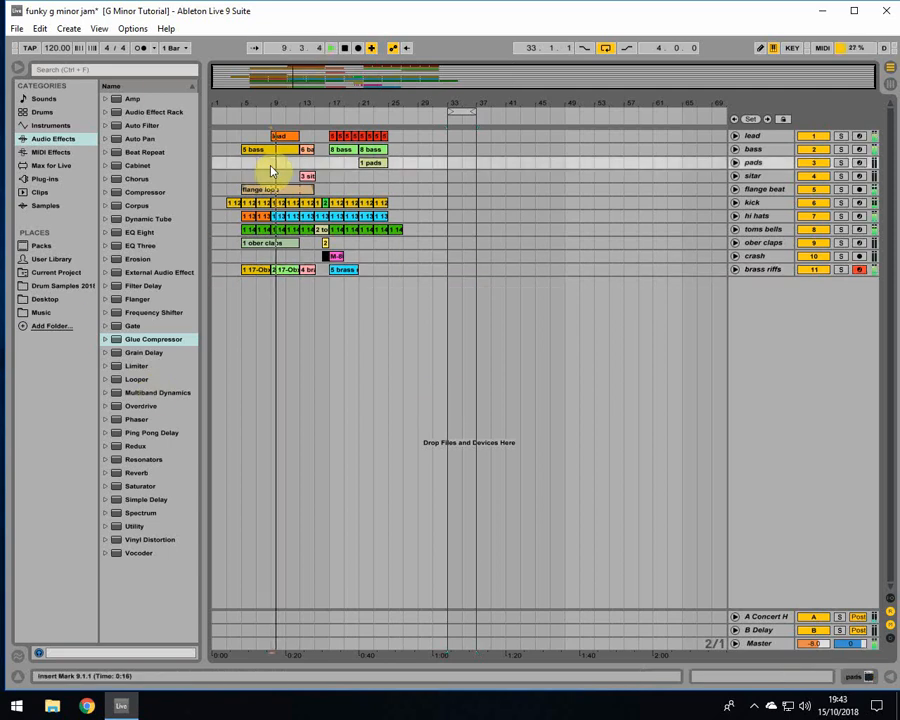
pyautogui.press('space')
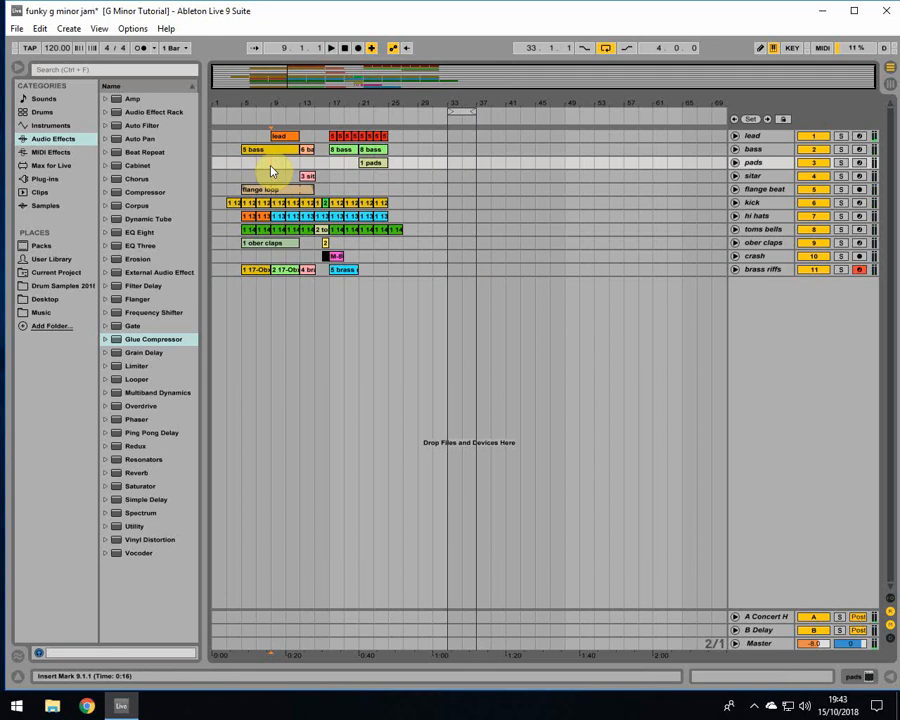
pyautogui.click(331, 167)
pyautogui.click(333, 165)
pyautogui.press('space')
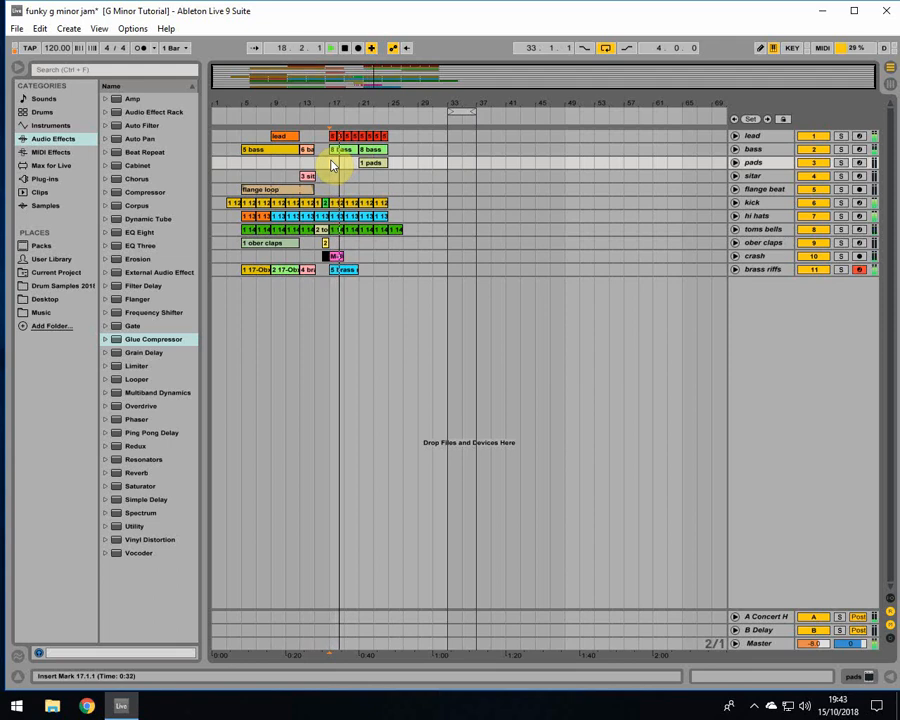
pyautogui.press('space')
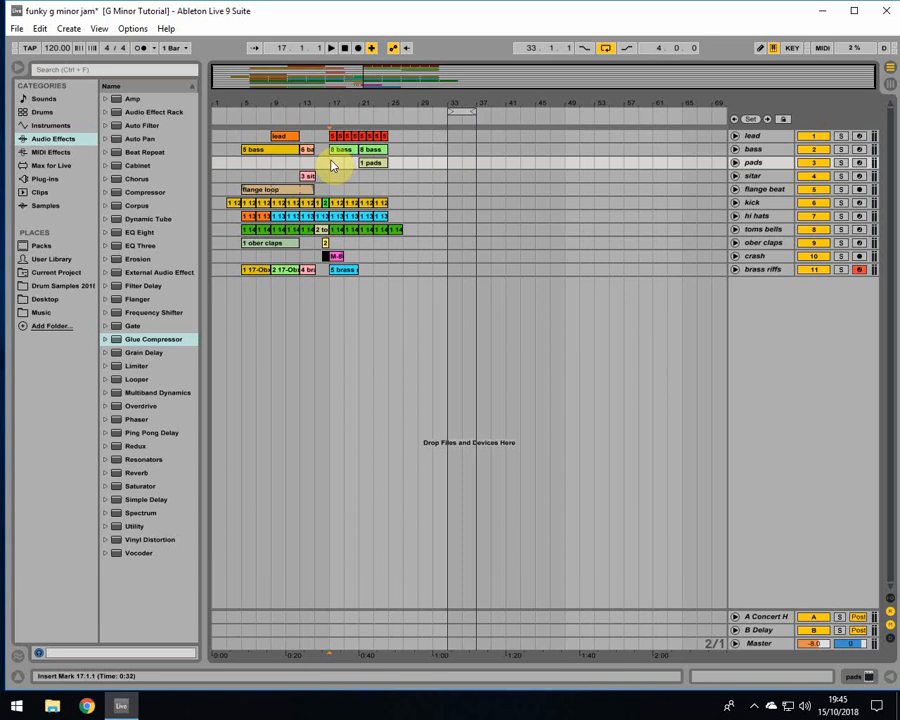
# Arm the brass riffs track for recording and switch off the arrangement loop.
pyautogui.click(783, 272)
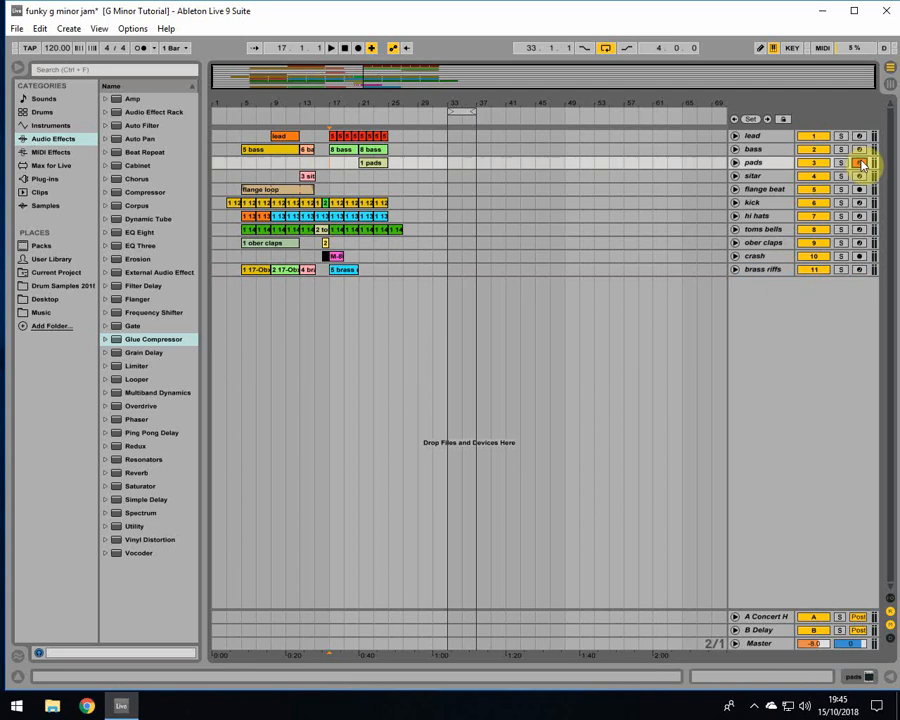
pyautogui.click(605, 47)
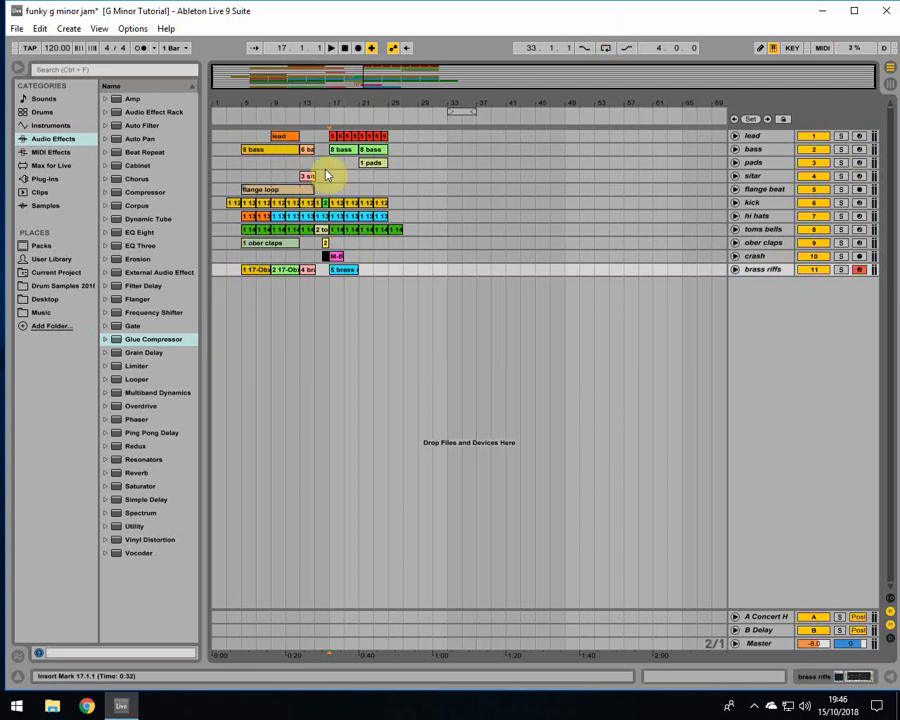
pyautogui.click(262, 216)
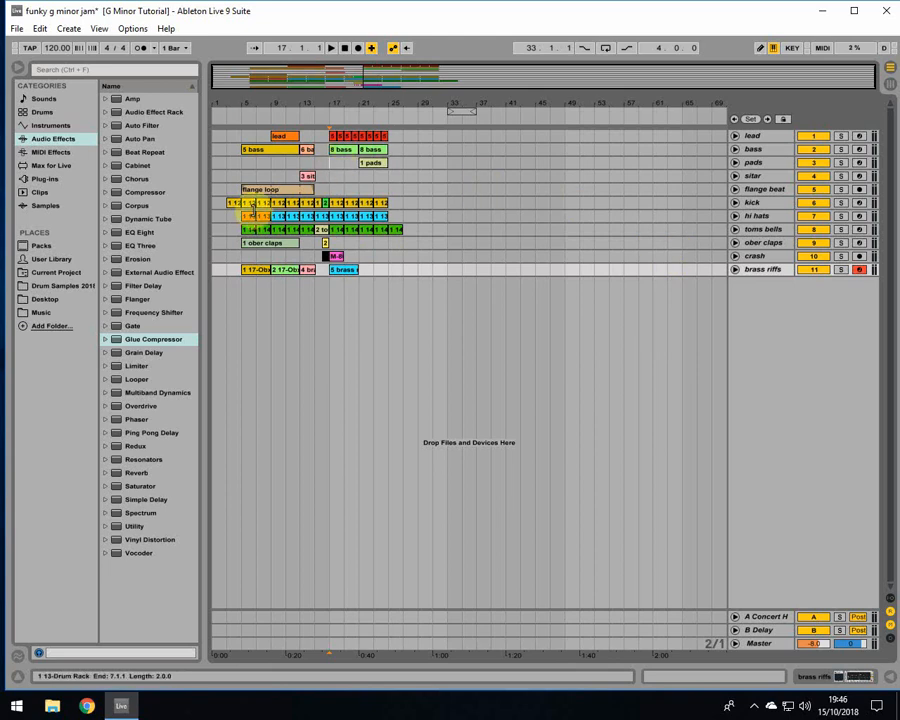
pyautogui.click(265, 215)
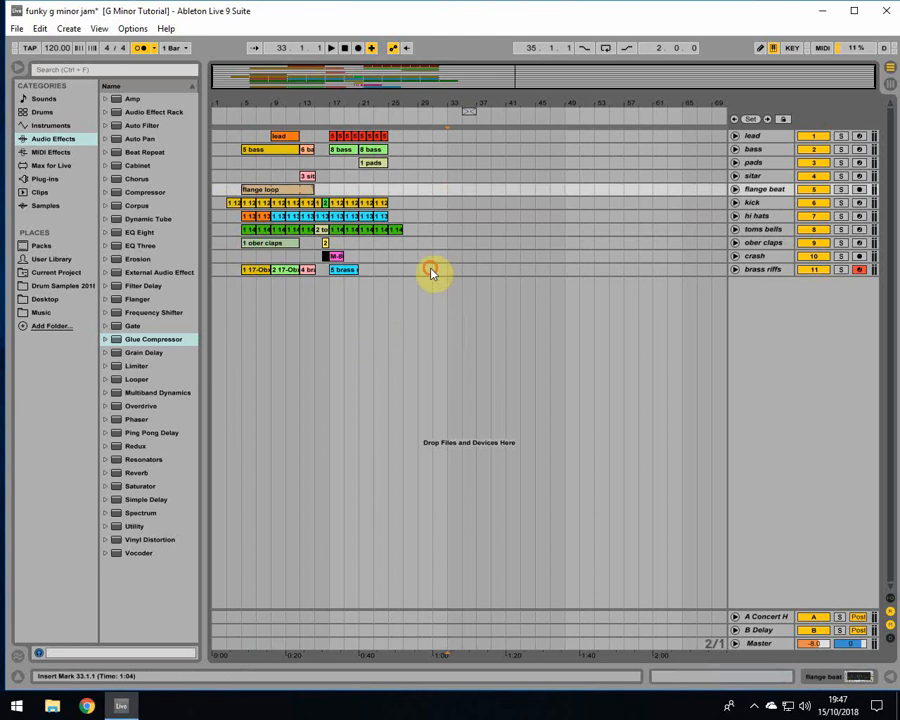
# Record a new take on the brass riffs track from bar 31 and trim the clip's start to bar 33.
pyautogui.click(432, 270)
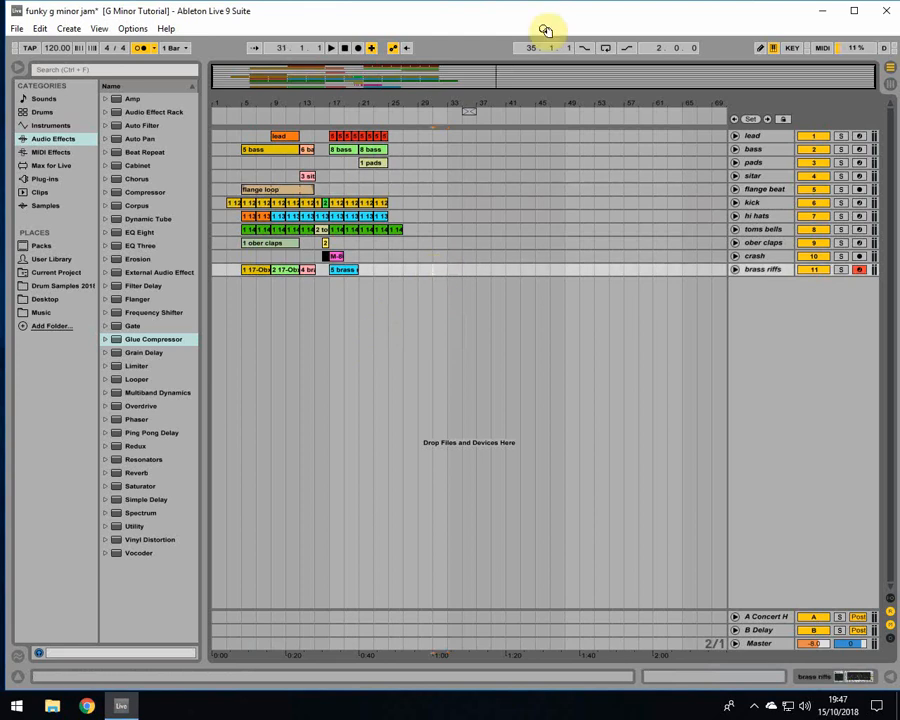
pyautogui.click(358, 48)
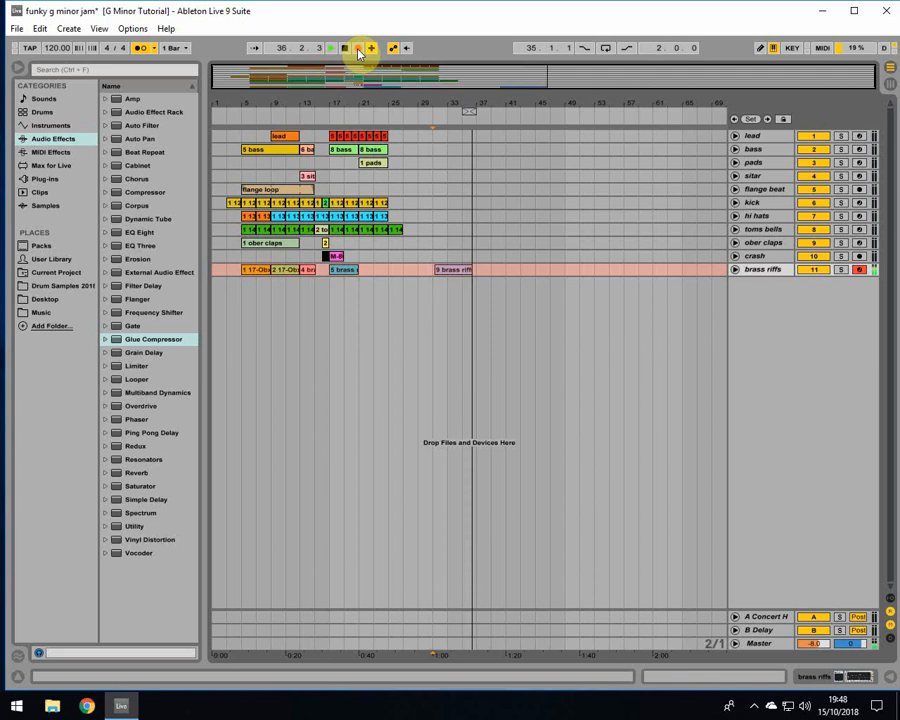
pyautogui.press('space')
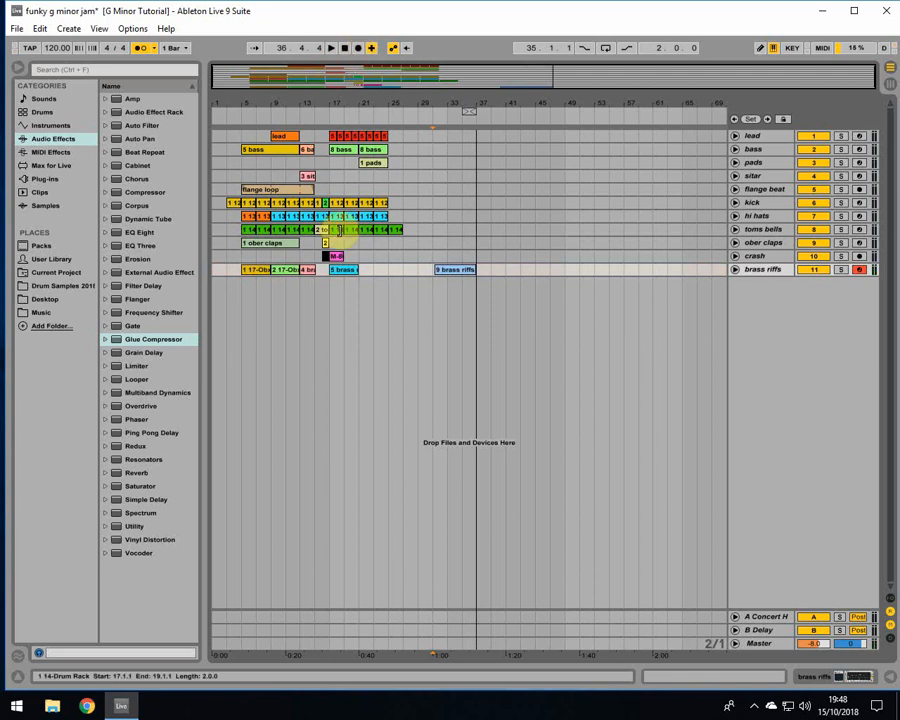
pyautogui.moveTo(433, 269); pyautogui.dragTo(447, 269)
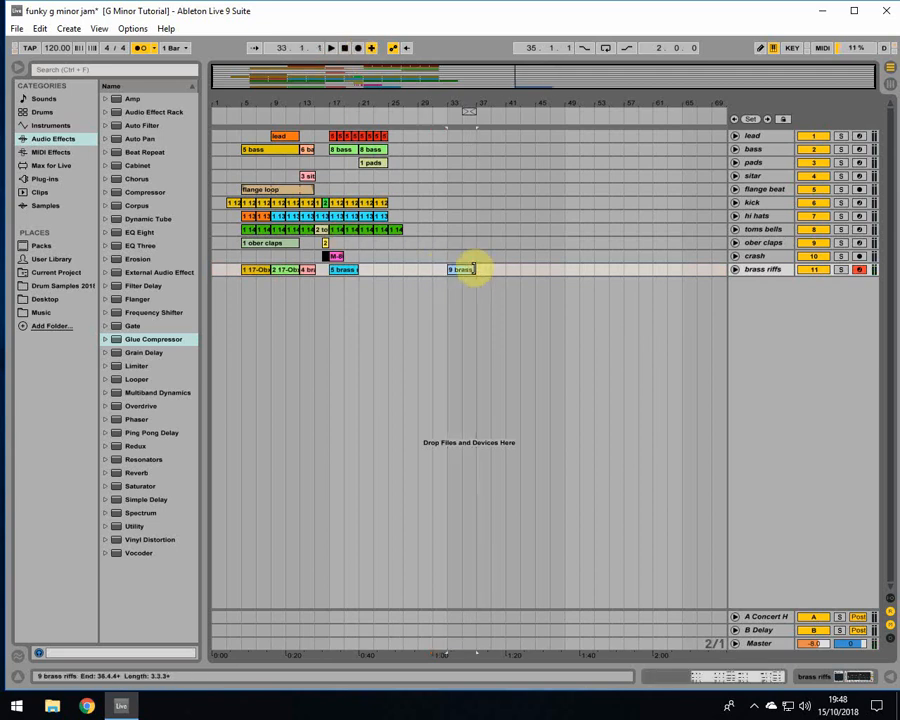
# Quantize all notes in the new brass riffs clip and delete the stray C#4 note in its bar 5.
pyautogui.doubleClick(463, 266)
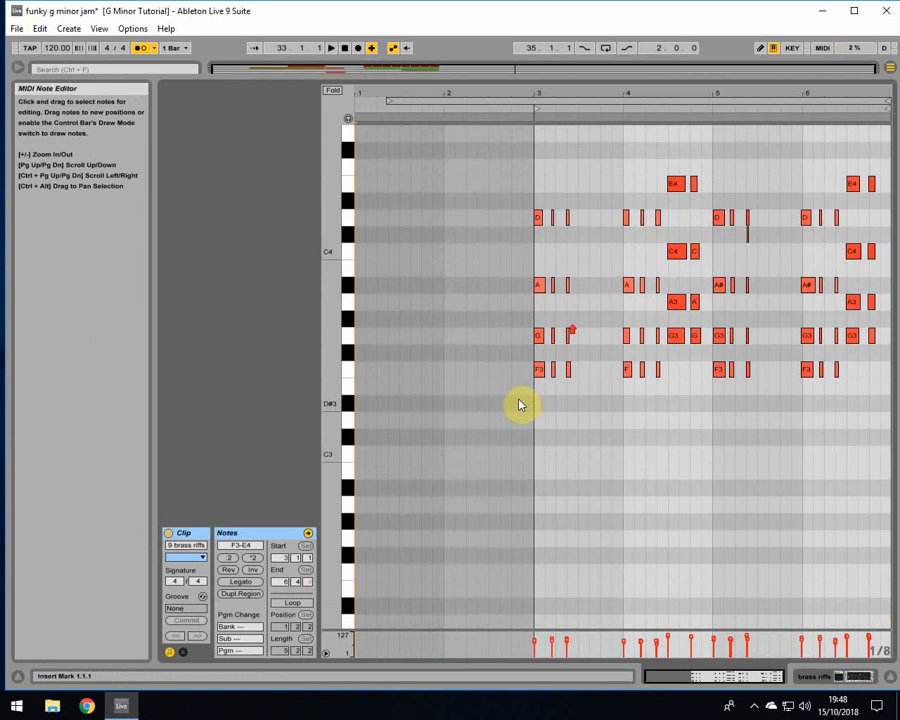
pyautogui.moveTo(519, 404); pyautogui.dragTo(886, 120)
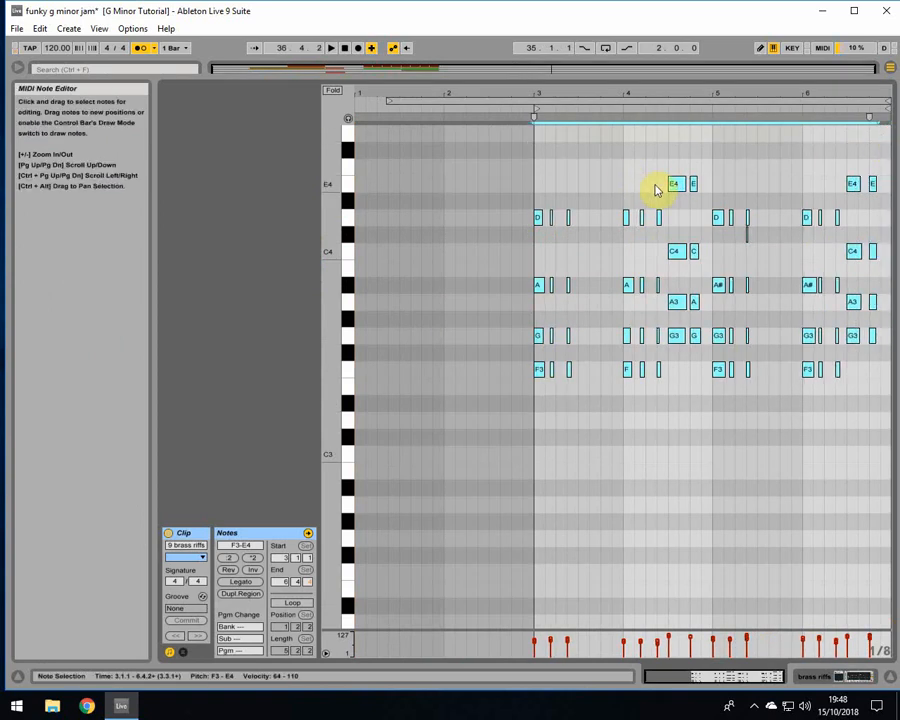
pyautogui.click(739, 235)
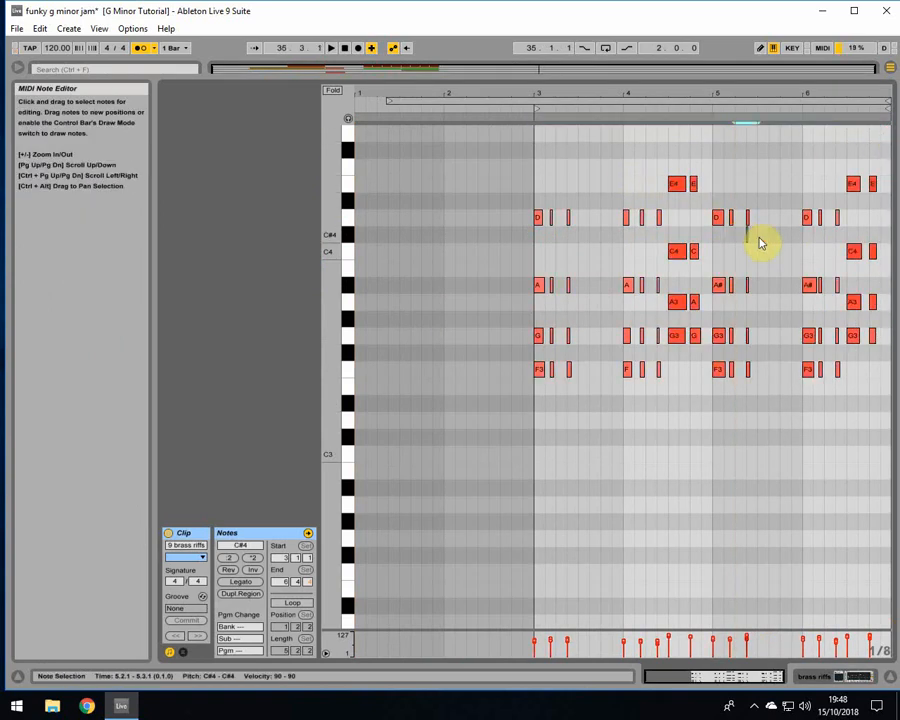
pyautogui.press('Delete')
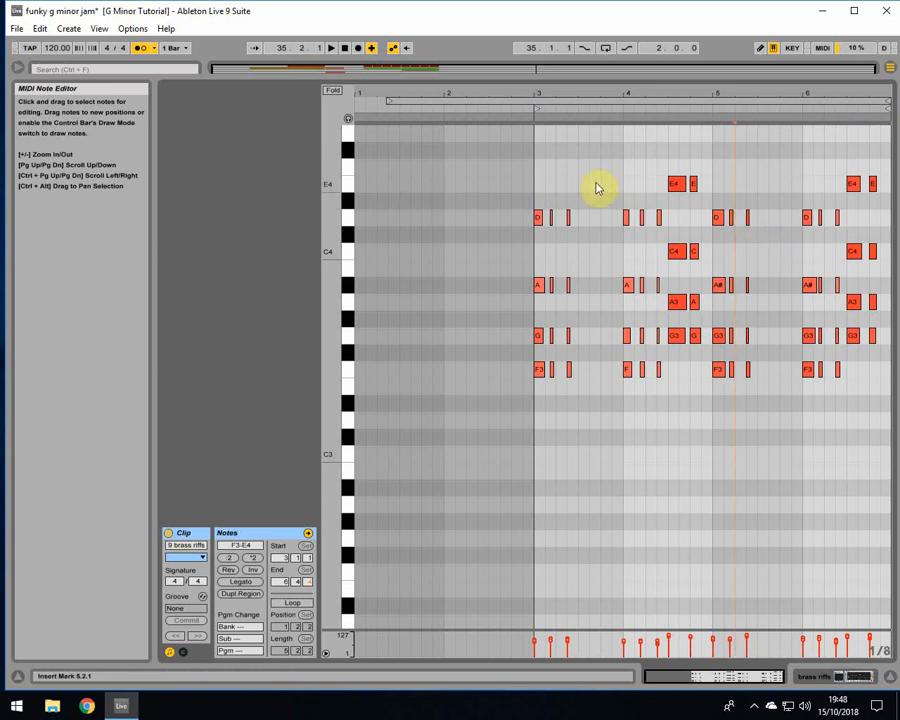
# Play back the edited brass riff from bar 33 and review its notes in the clip editor.
pyautogui.press('space')
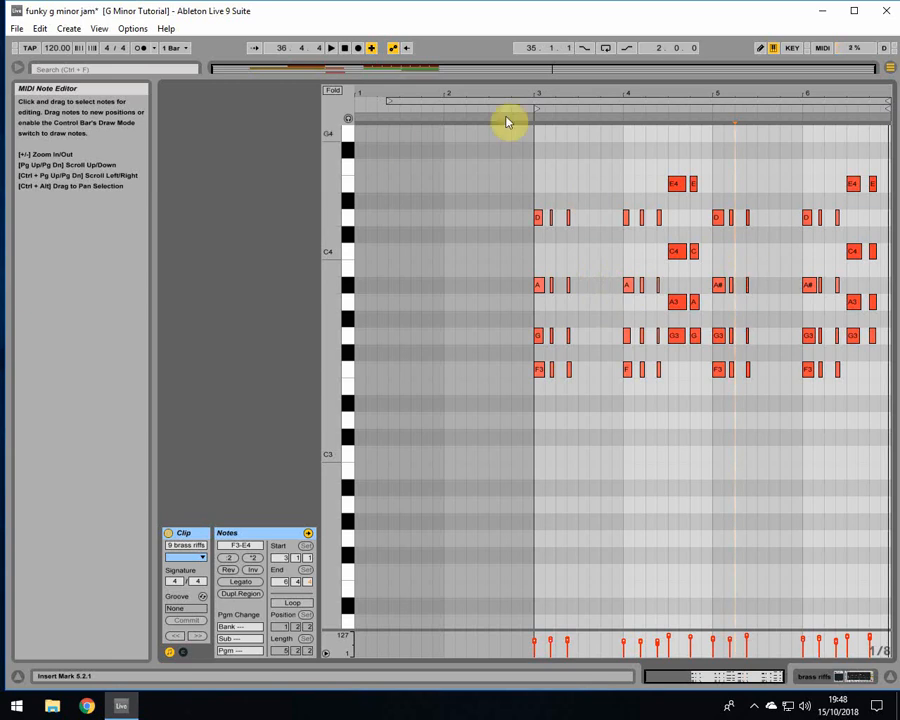
pyautogui.click(889, 677)
pyautogui.click(446, 270)
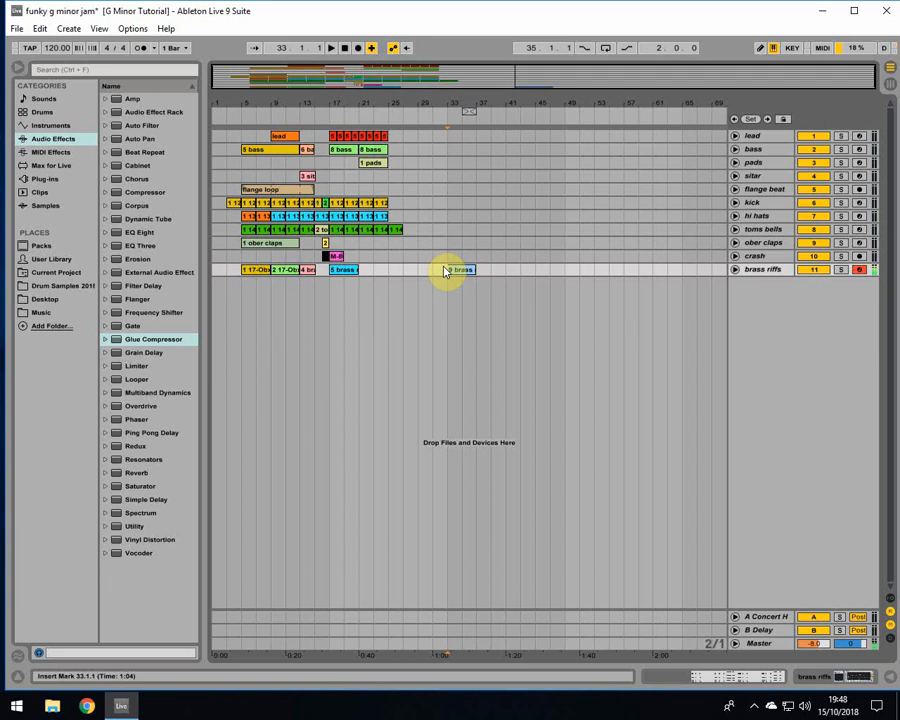
pyautogui.click(447, 270)
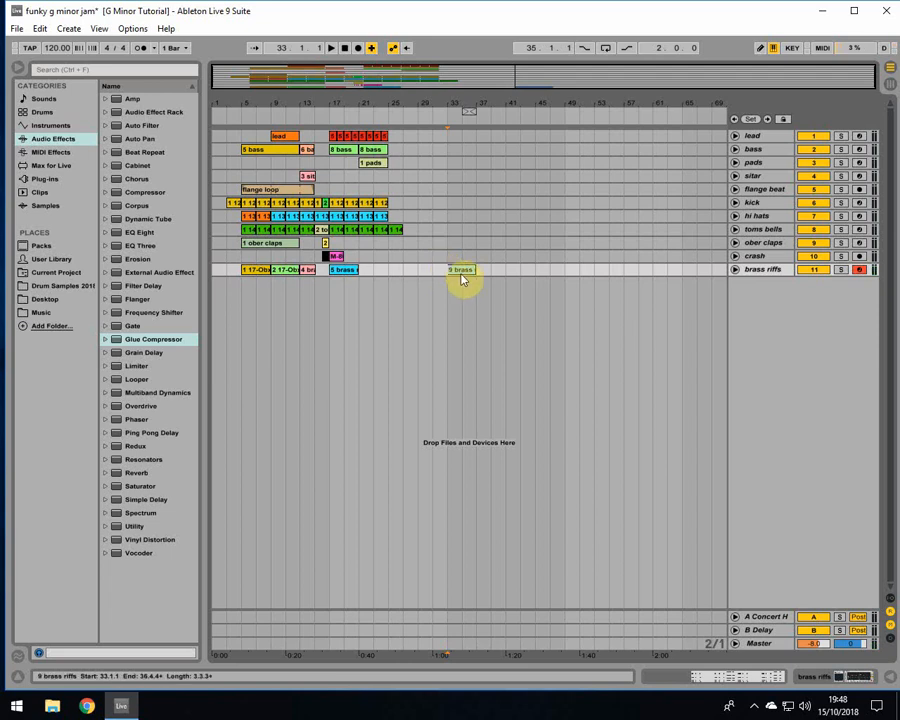
pyautogui.doubleClick(461, 273)
pyautogui.moveTo(700, 98); pyautogui.dragTo(639, 88)
pyautogui.click(425, 251)
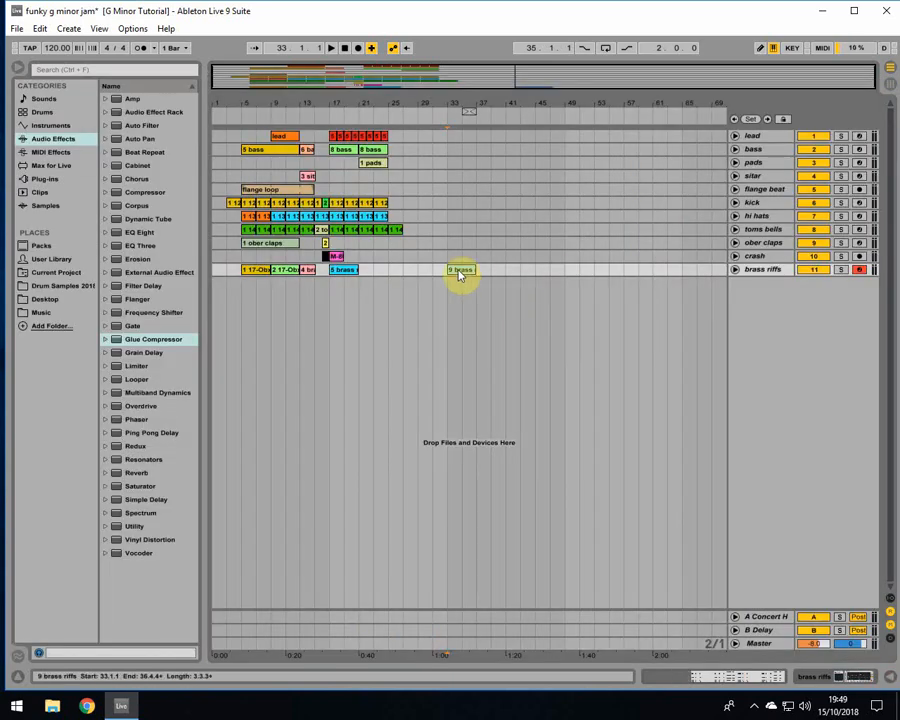
pyautogui.click(445, 271)
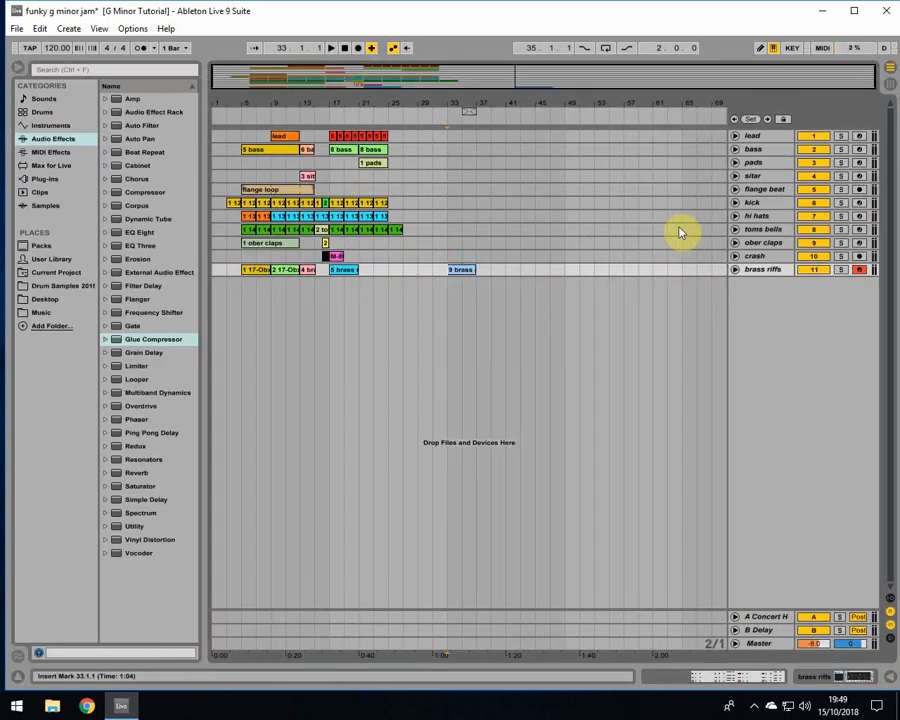
# Record a take on the ober claps track from bar 32 with the metronome on and the brass riffs track unfolded.
pyautogui.click(859, 243)
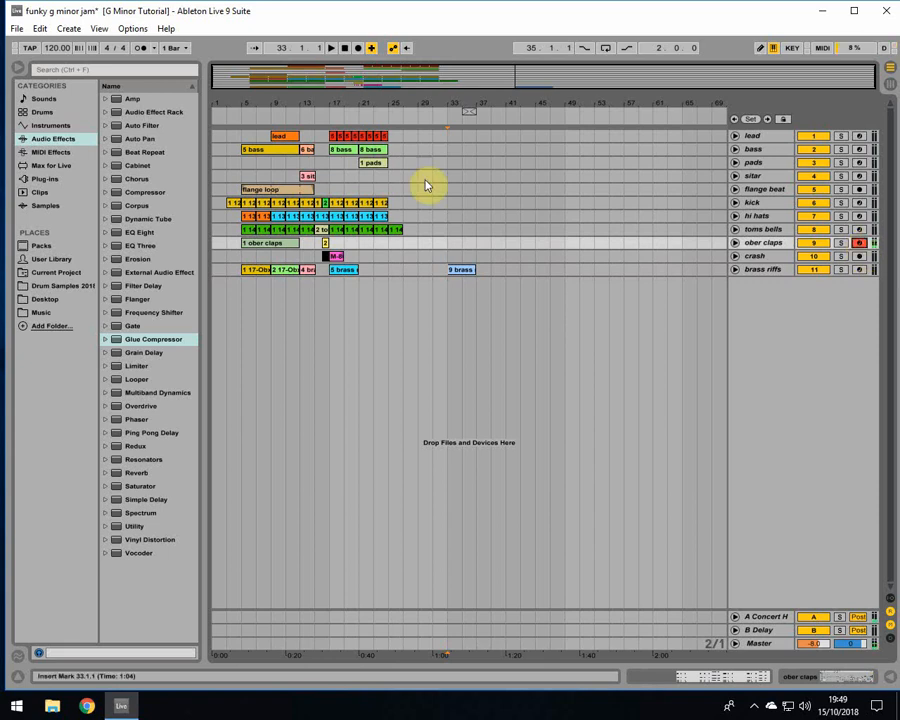
pyautogui.moveTo(455, 105); pyautogui.dragTo(412, 225)
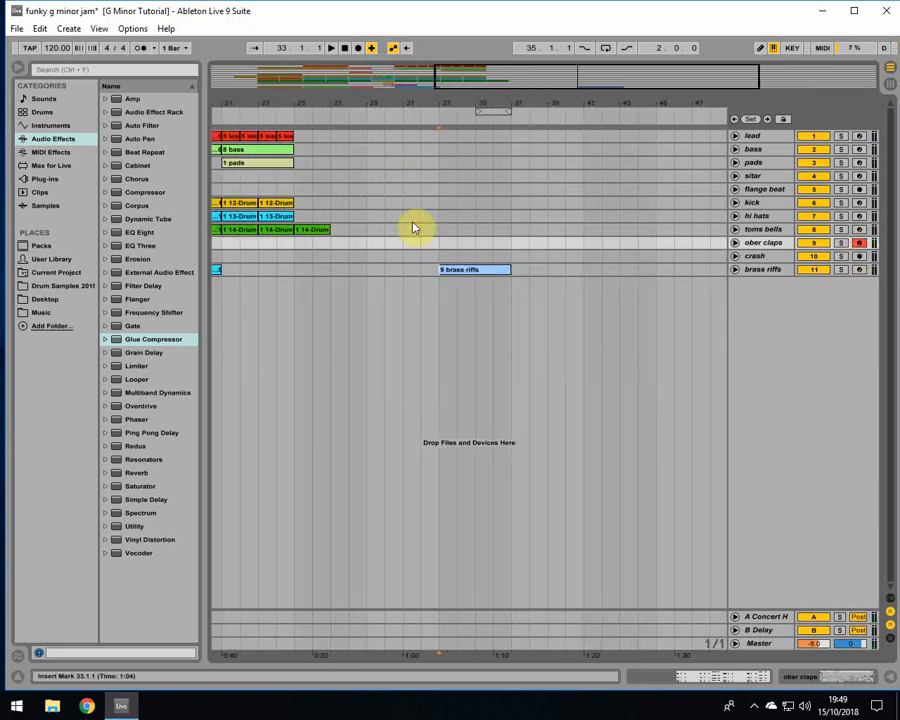
pyautogui.click(144, 50)
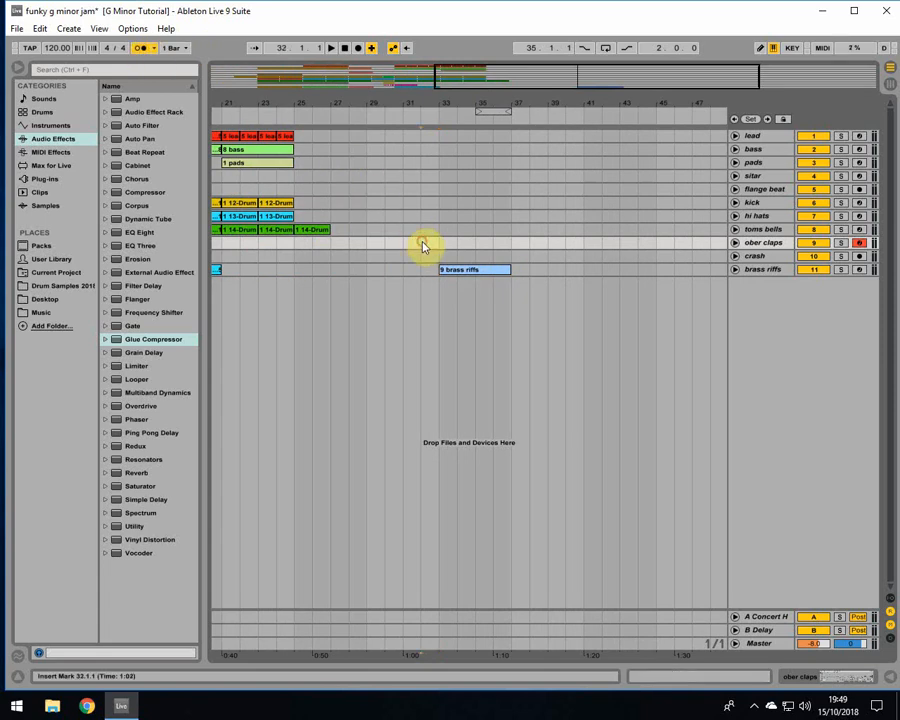
pyautogui.click(735, 269)
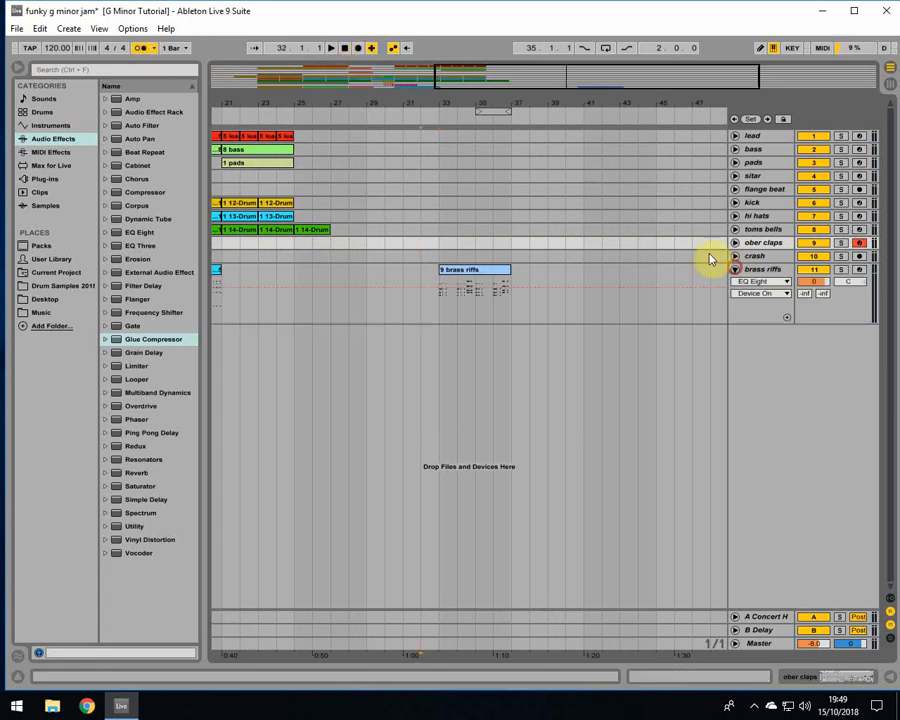
pyautogui.click(358, 48)
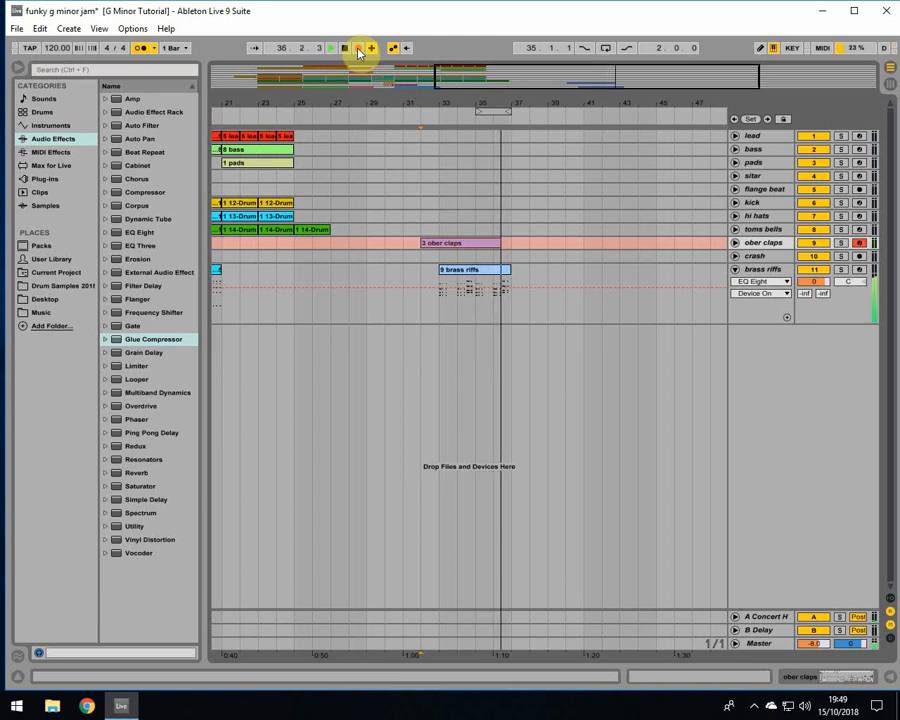
pyautogui.click(358, 48)
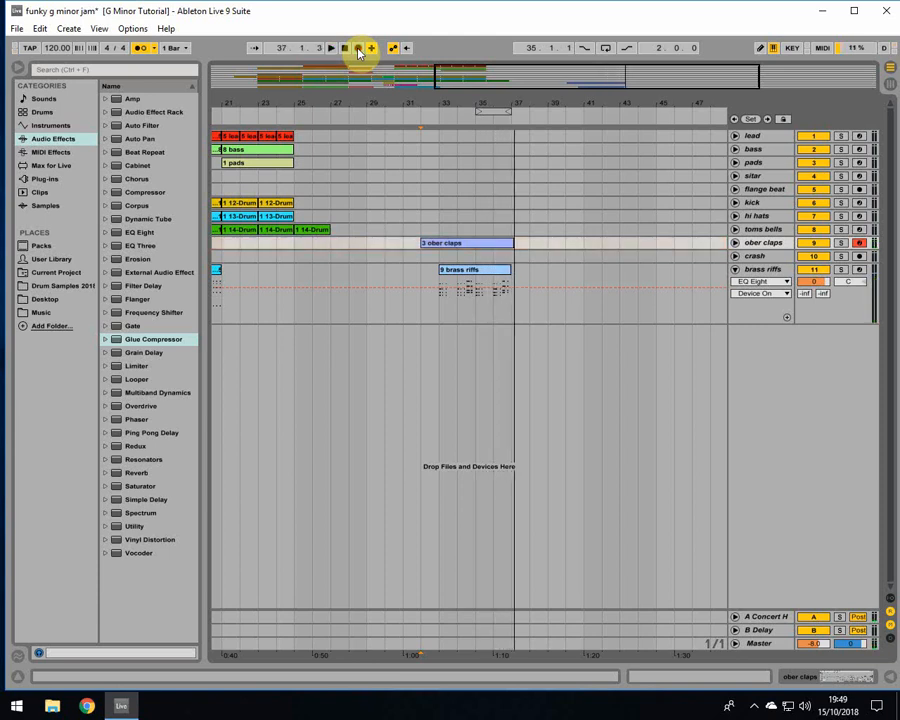
# Trim the new ober claps clip to run from bar 33 to bar 37 and quantize all its notes.
pyautogui.moveTo(424, 241); pyautogui.dragTo(436, 246)
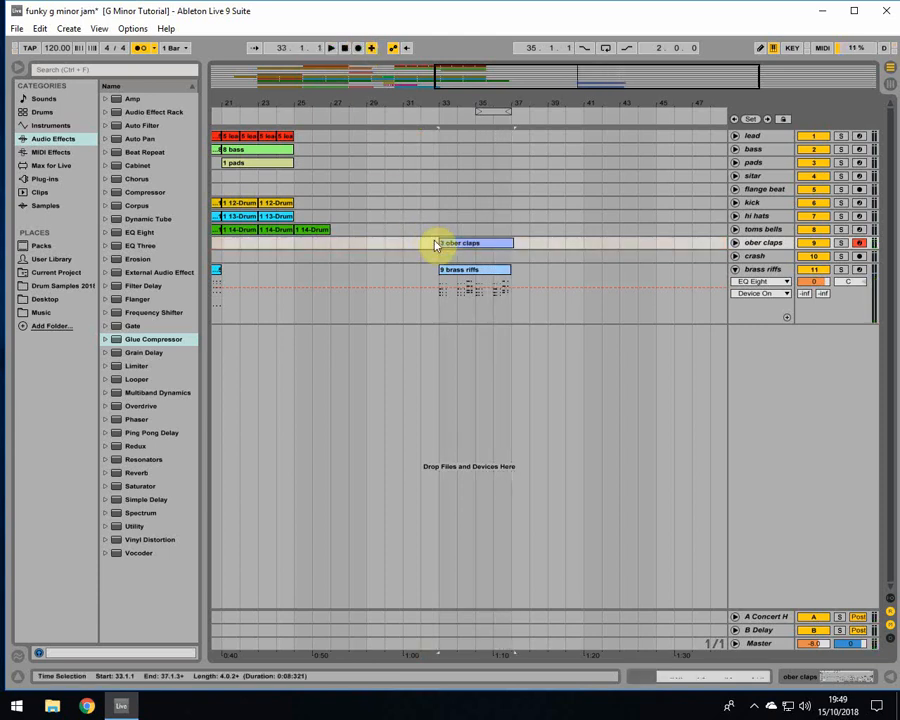
pyautogui.click(435, 245)
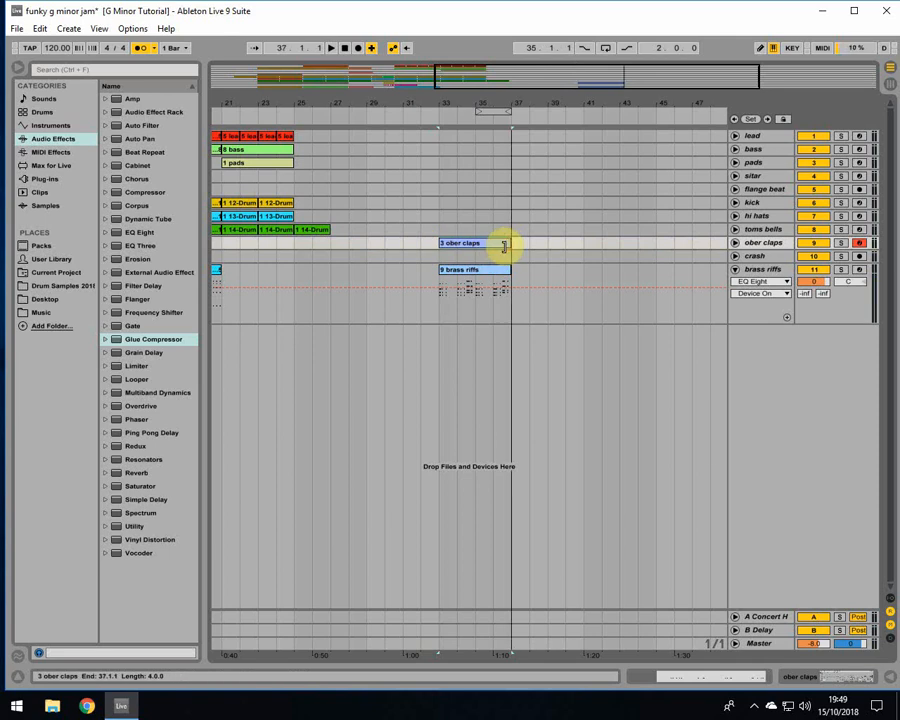
pyautogui.doubleClick(496, 243)
pyautogui.moveTo(484, 251); pyautogui.dragTo(895, 186)
# Play back the clap pattern with the metronome switched off and the arrangement loop turned on.
pyautogui.press('space')
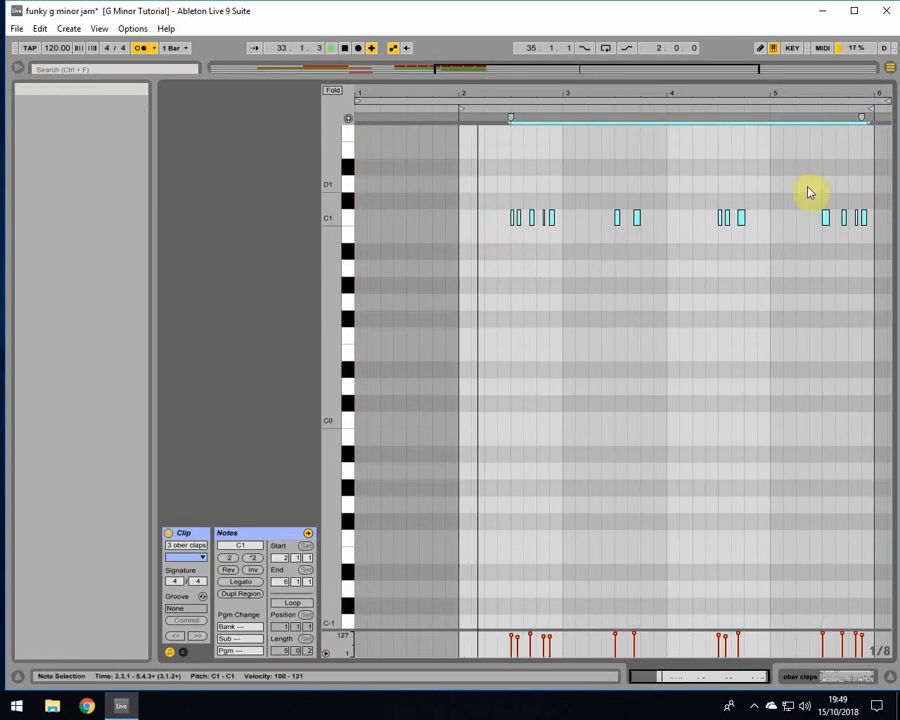
pyautogui.click(144, 50)
pyautogui.click(618, 237)
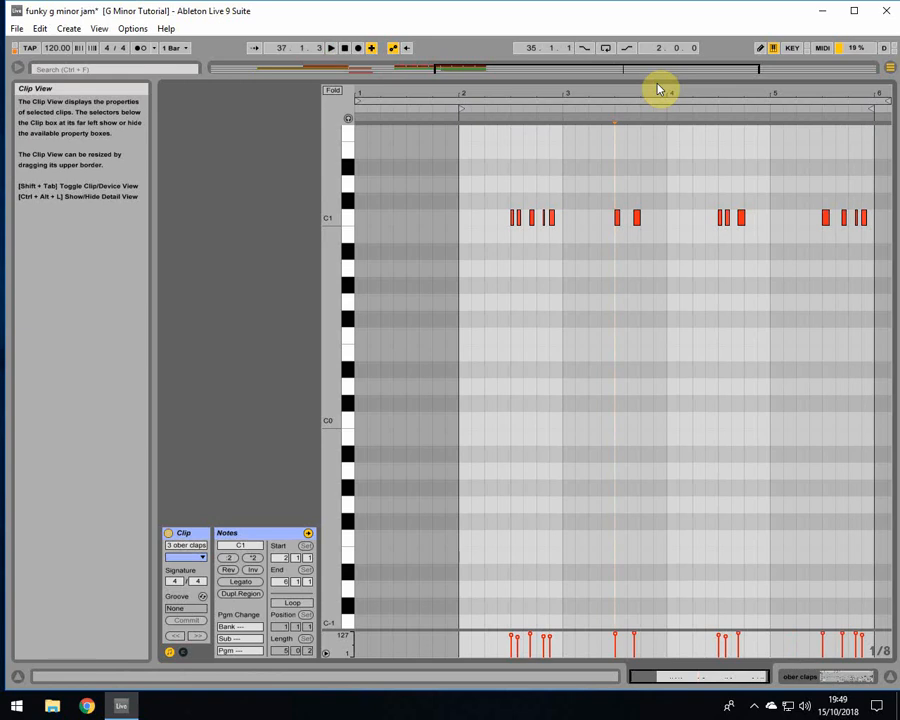
pyautogui.click(605, 48)
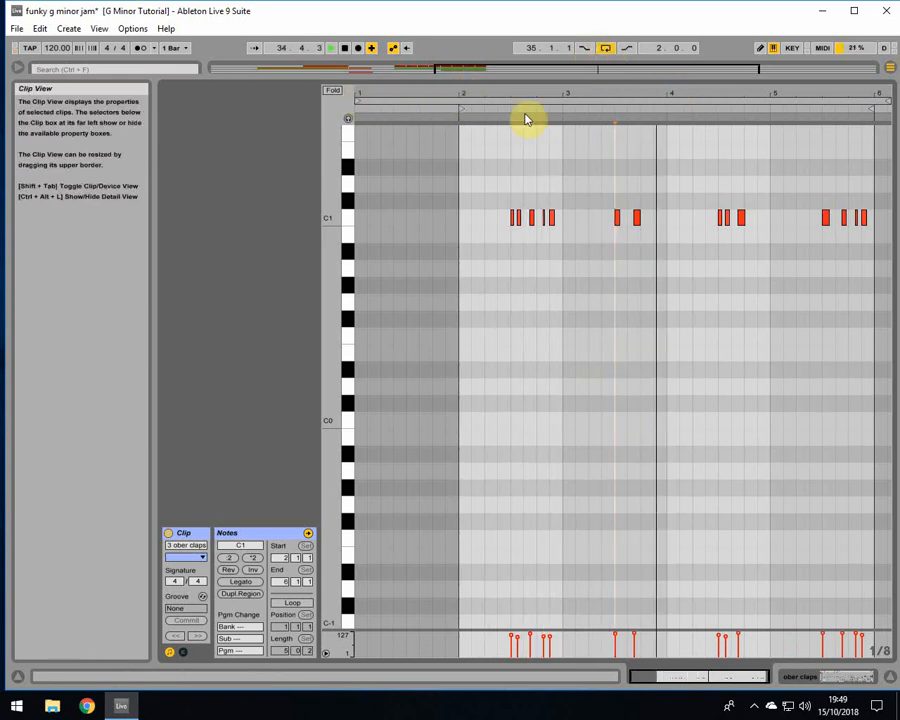
# Move the two C1 clap notes in bar 3 of the clip one sixteenth later, to 3.3.2 and 3.4.
pyautogui.moveTo(647, 88); pyautogui.dragTo(622, 160)
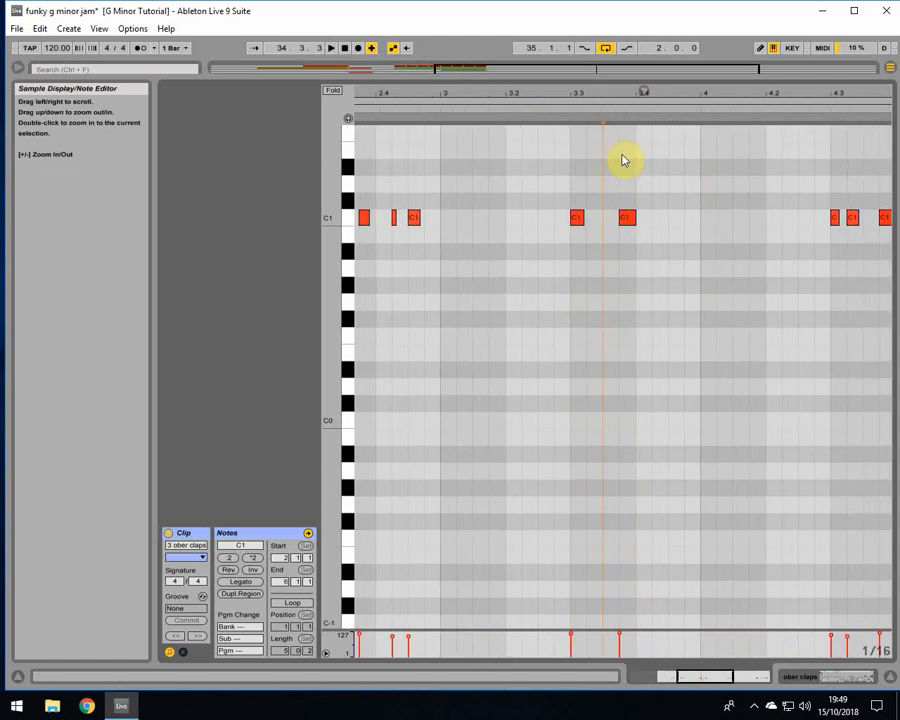
pyautogui.moveTo(624, 220); pyautogui.dragTo(641, 228)
pyautogui.moveTo(583, 220); pyautogui.dragTo(595, 228)
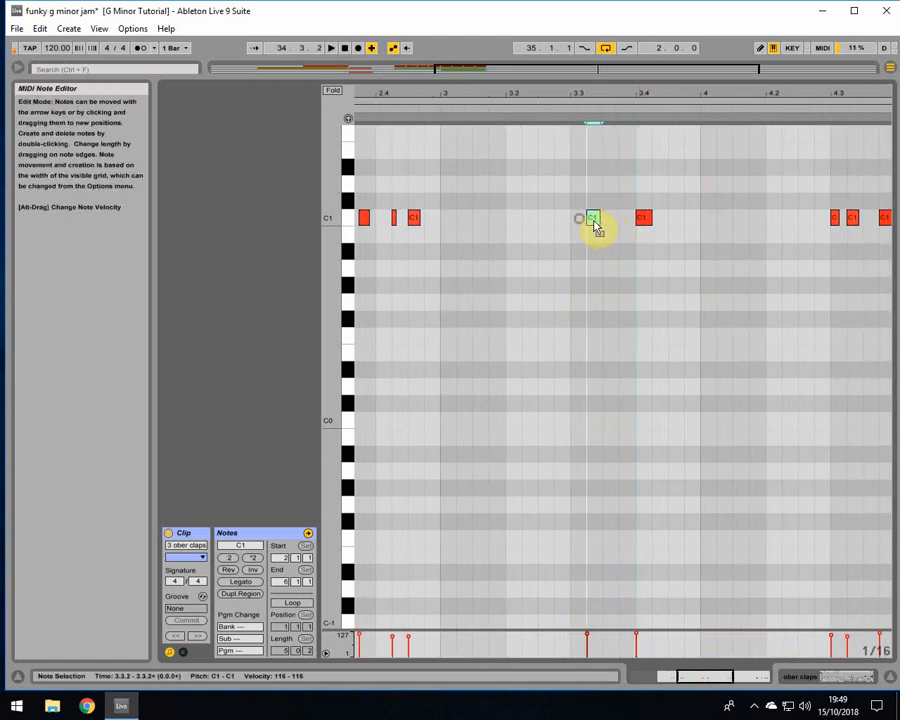
# Extend the arrangement loop back to bar 33 so it spans four bars, and restart playback from bar 33.
pyautogui.press('space')
pyautogui.moveTo(520, 92); pyautogui.dragTo(606, 88)
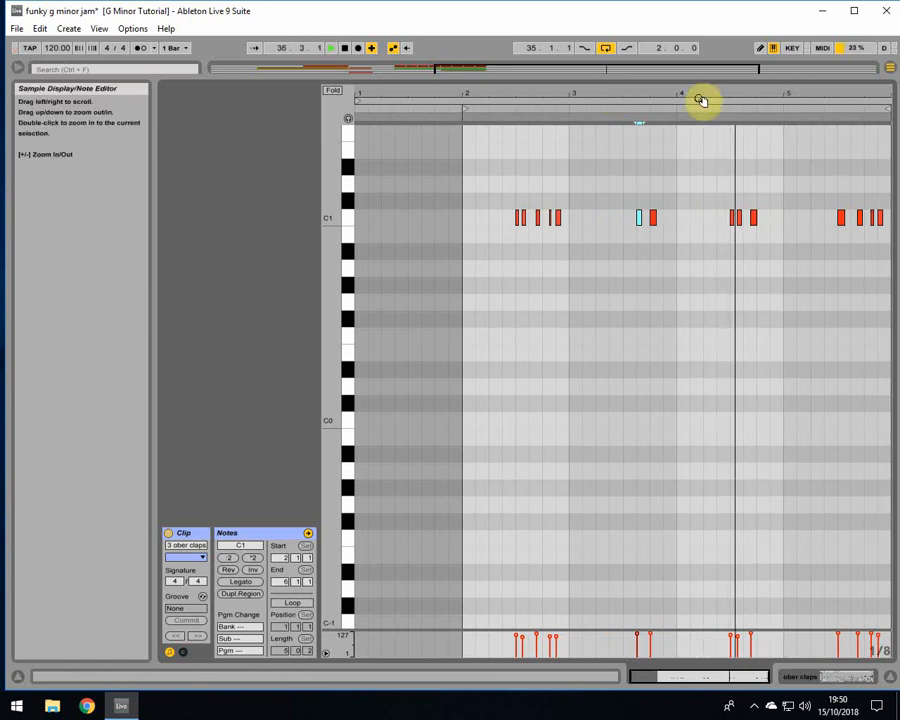
pyautogui.click(890, 677)
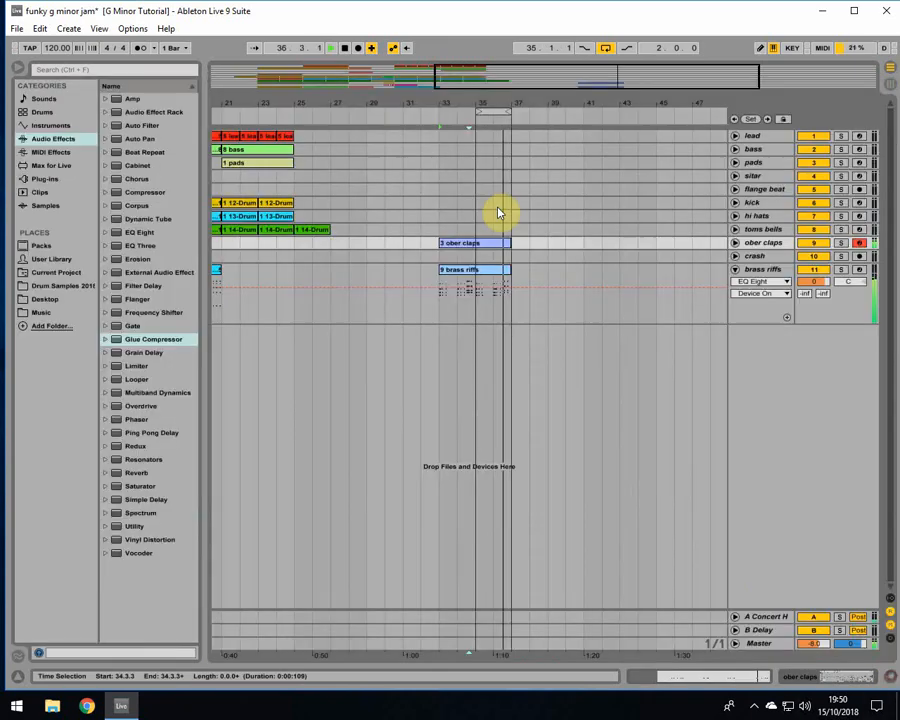
pyautogui.moveTo(478, 112); pyautogui.dragTo(440, 113)
pyautogui.click(434, 270)
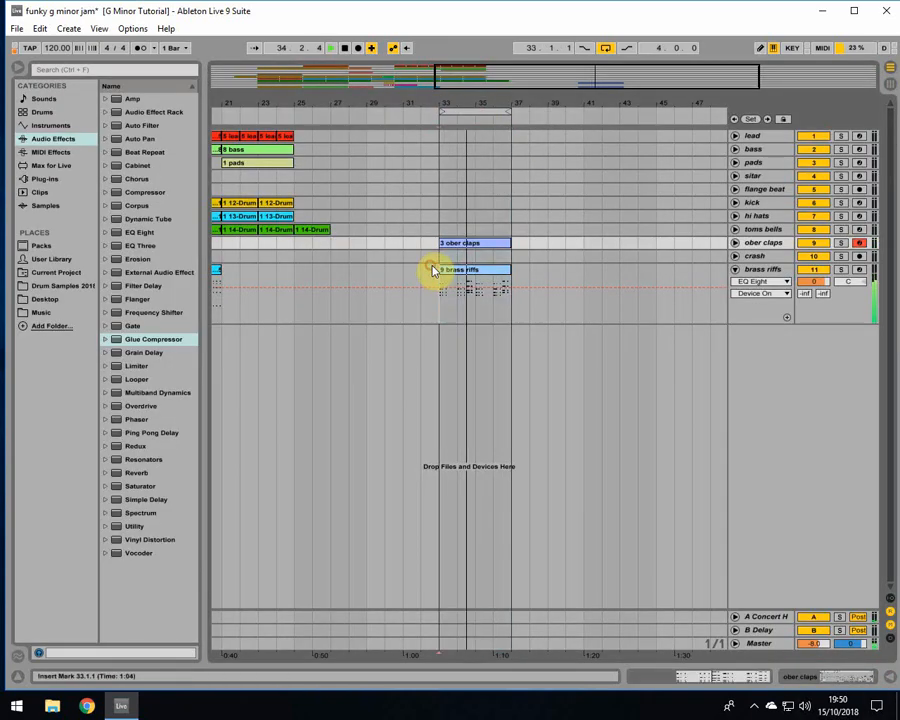
pyautogui.press('space')
pyautogui.press('space')
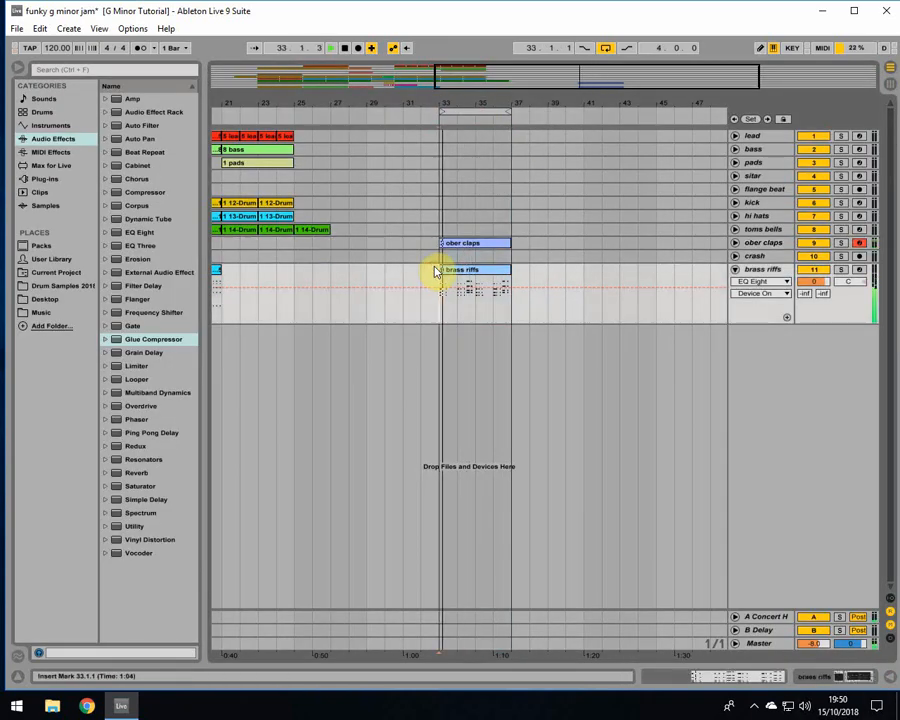
# Fold the brass riffs track and recolor the ober claps clip yellow-green.
pyautogui.click(735, 270)
pyautogui.click(484, 243)
pyautogui.rightClick(484, 242)
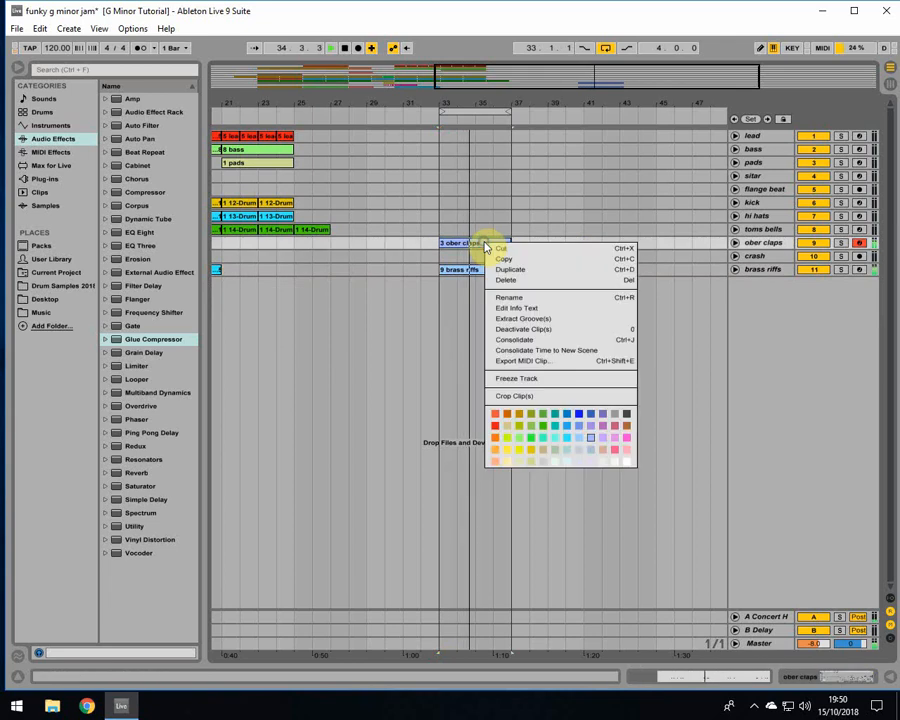
pyautogui.click(503, 440)
# Lengthen the short notes of the chord at 5.2.3 in the brass riffs clip to match its F3 note.
pyautogui.doubleClick(480, 270)
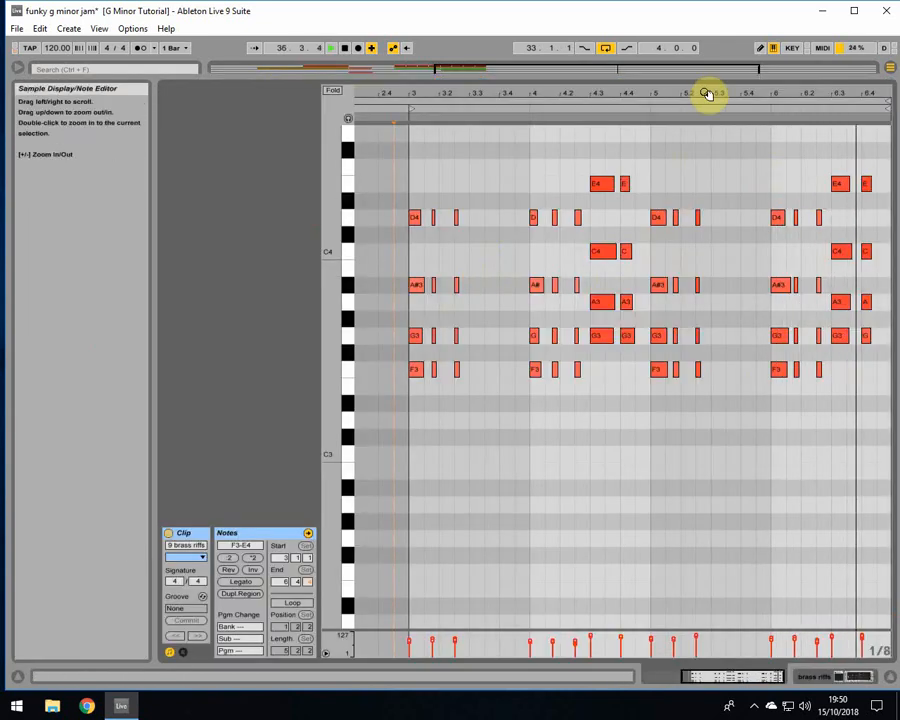
pyautogui.moveTo(701, 100); pyautogui.dragTo(701, 116)
pyautogui.click(690, 371)
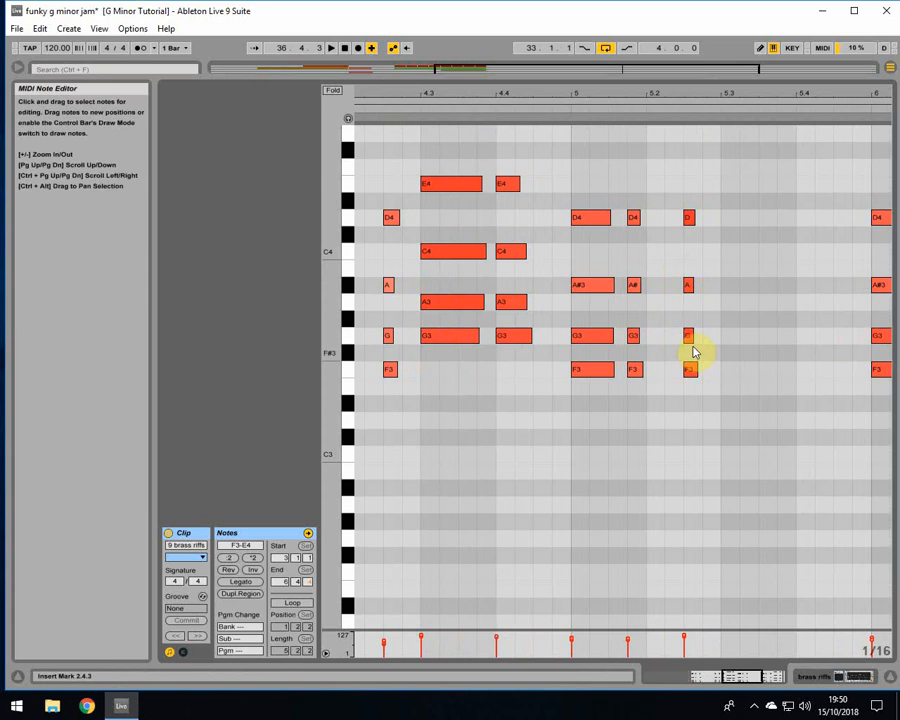
pyautogui.click(689, 336)
pyautogui.click(689, 285)
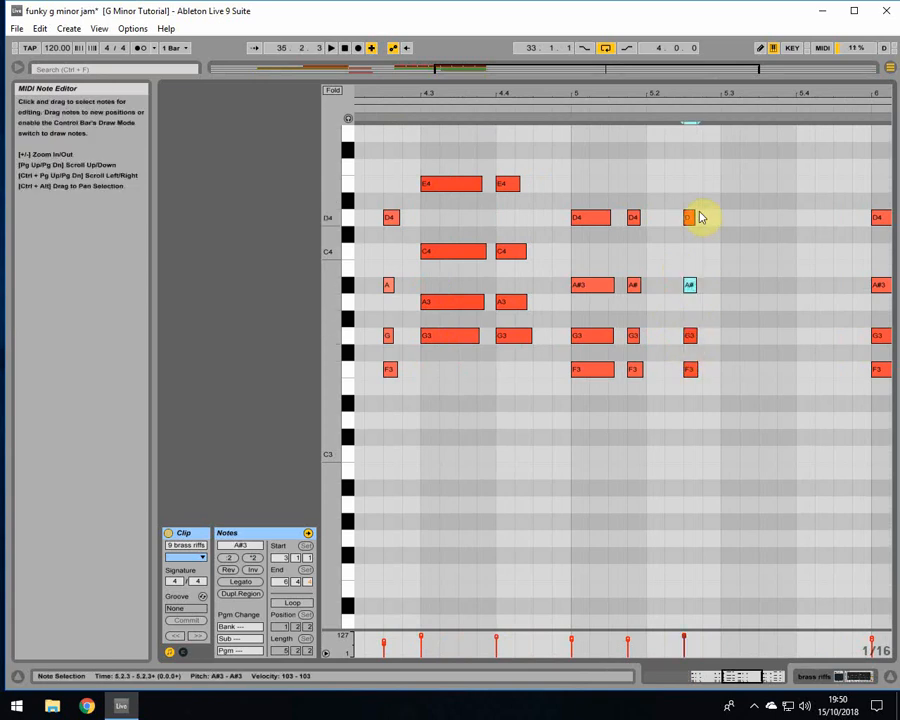
# Play back the looped section from bar 33 and review the note pattern in the ober claps clip.
pyautogui.moveTo(500, 90); pyautogui.dragTo(687, 78)
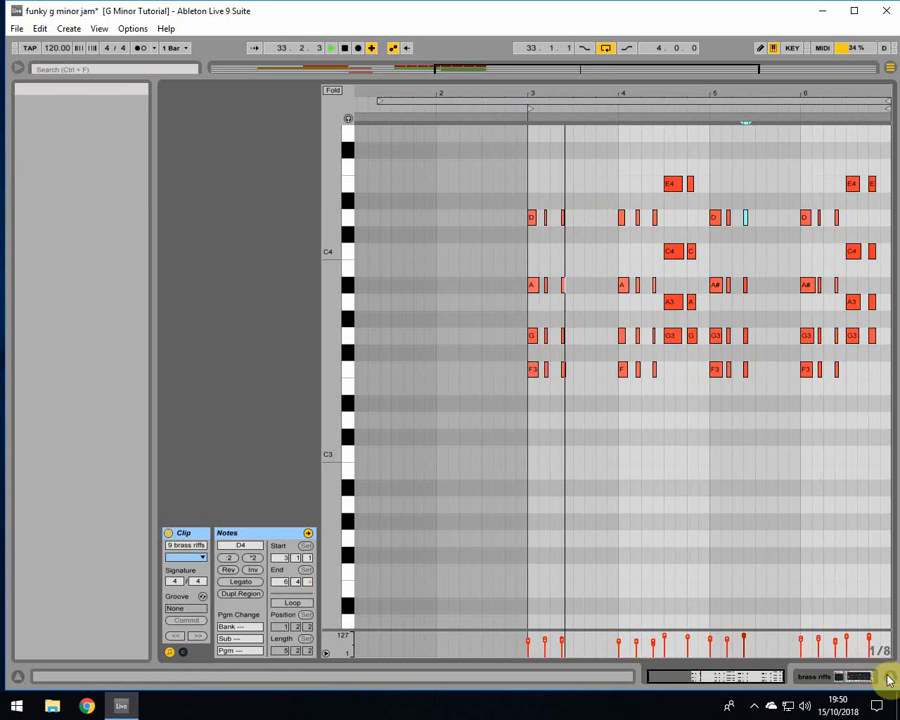
pyautogui.click(886, 677)
pyautogui.click(436, 249)
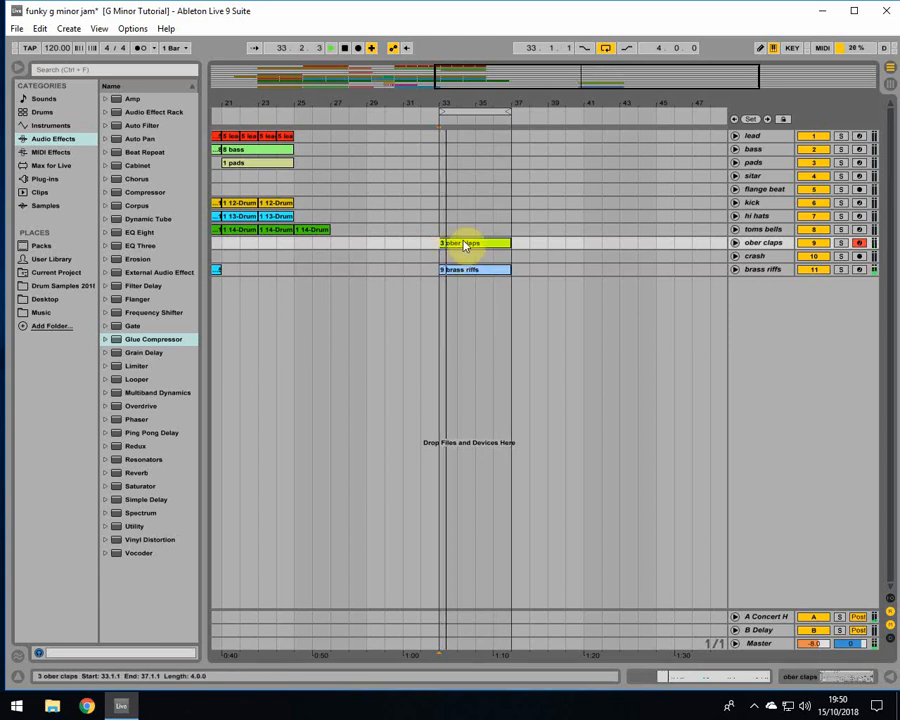
pyautogui.doubleClick(462, 243)
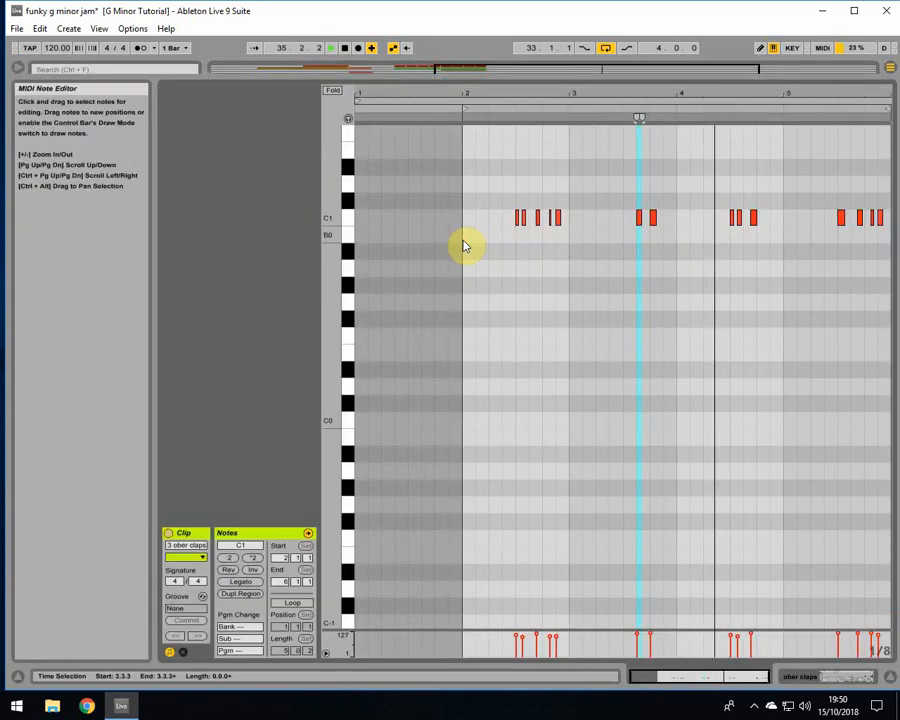
pyautogui.click(798, 250)
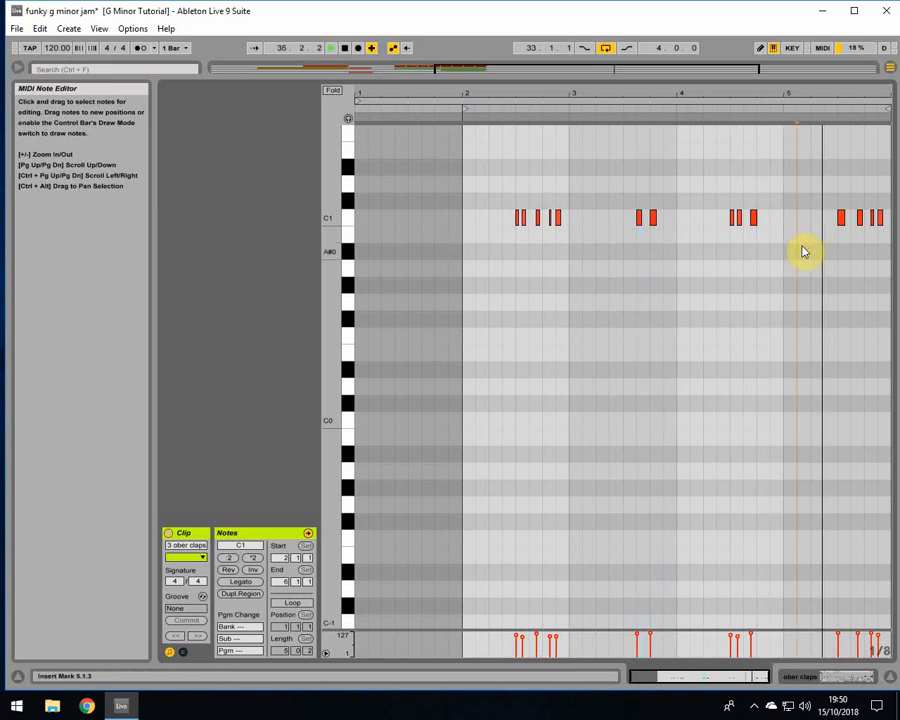
pyautogui.press('space')
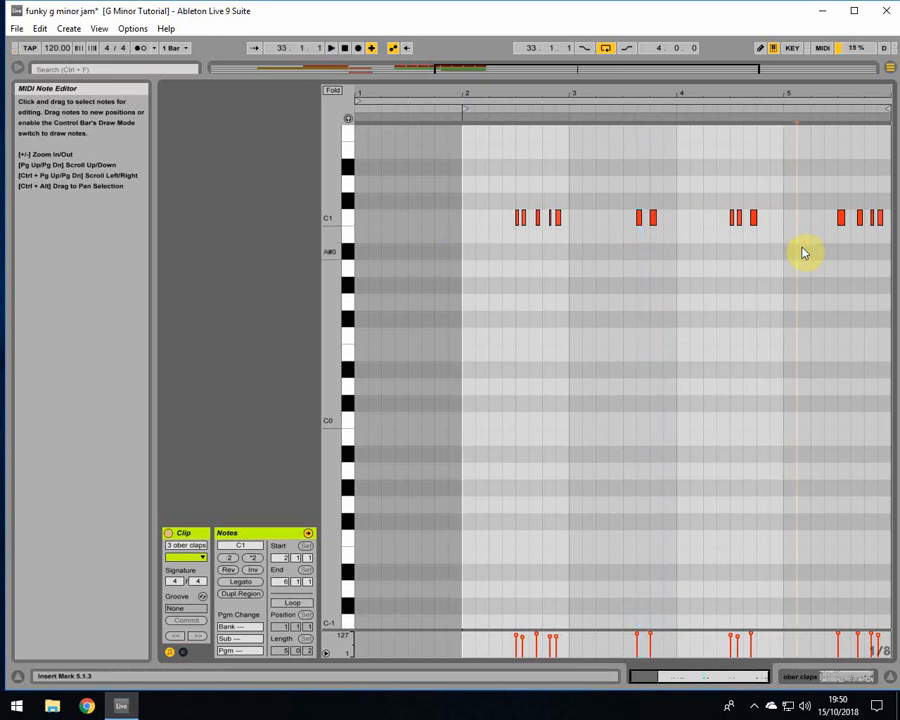
# Shrink the clip editor to show the arrangement above it, and display the brass riffs clip's notes.
pyautogui.moveTo(665, 90); pyautogui.dragTo(622, 88)
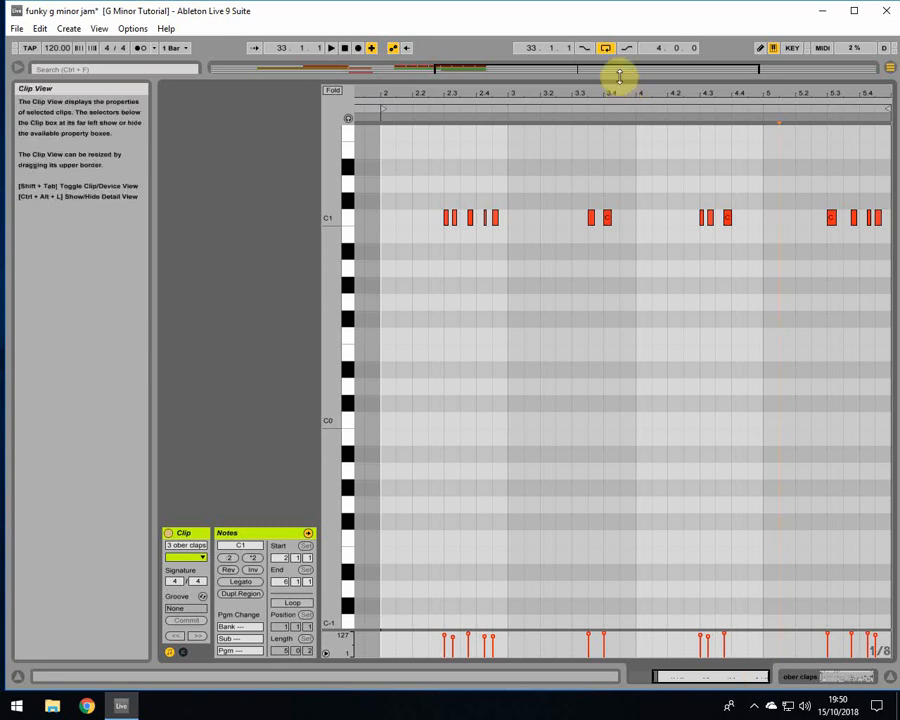
pyautogui.moveTo(614, 76); pyautogui.dragTo(605, 418)
pyautogui.click(470, 280)
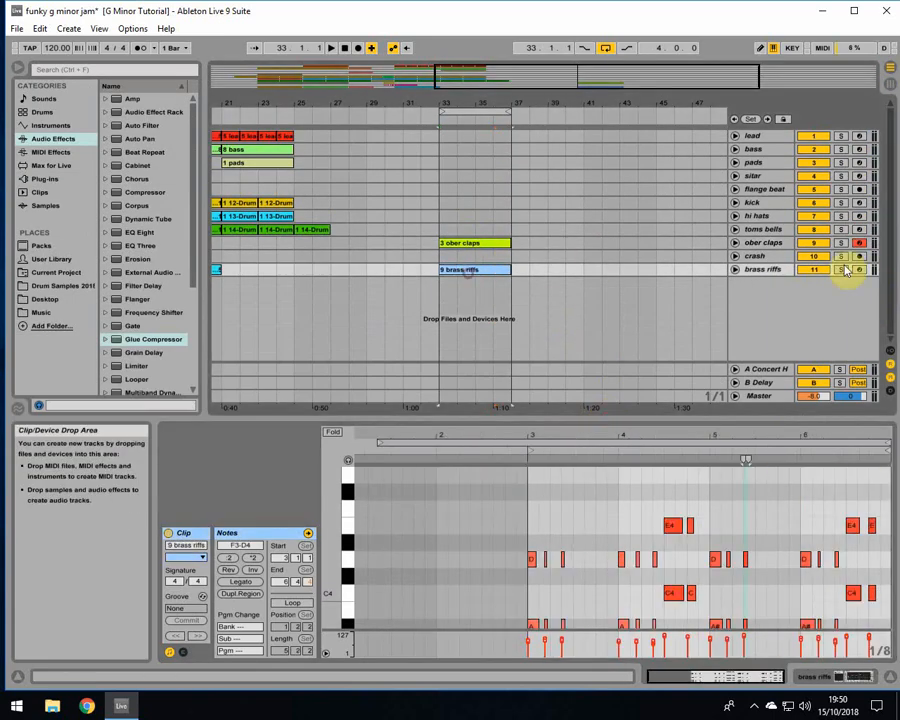